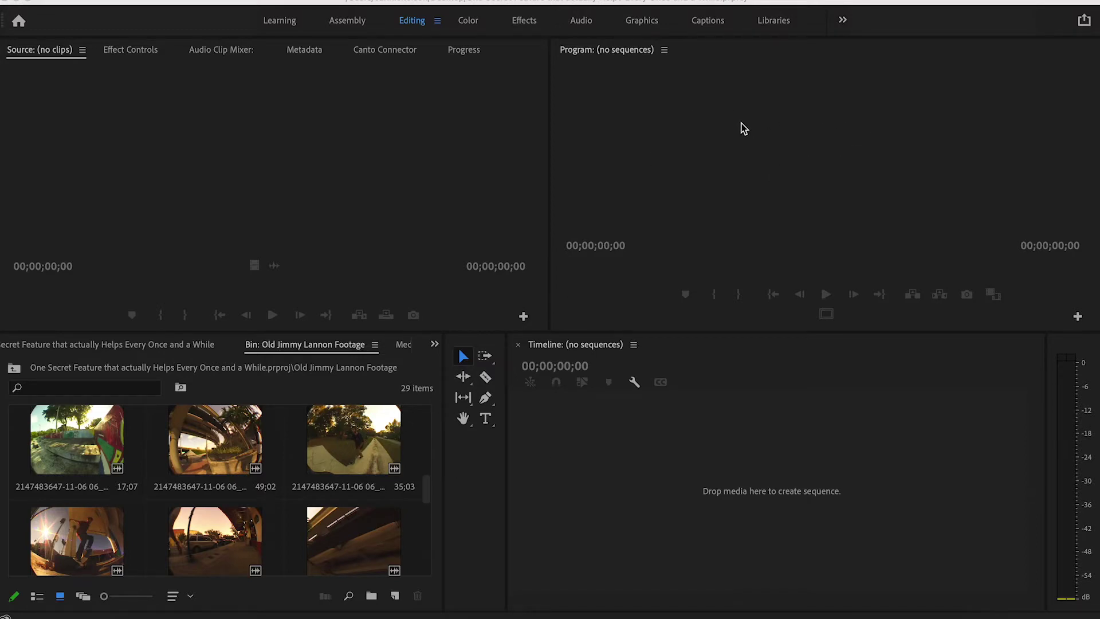
Step: Load the fcp30 clip for previewing and mark its In point at 00;11;06;02, where the skateboarder rides past
click(676, 208)
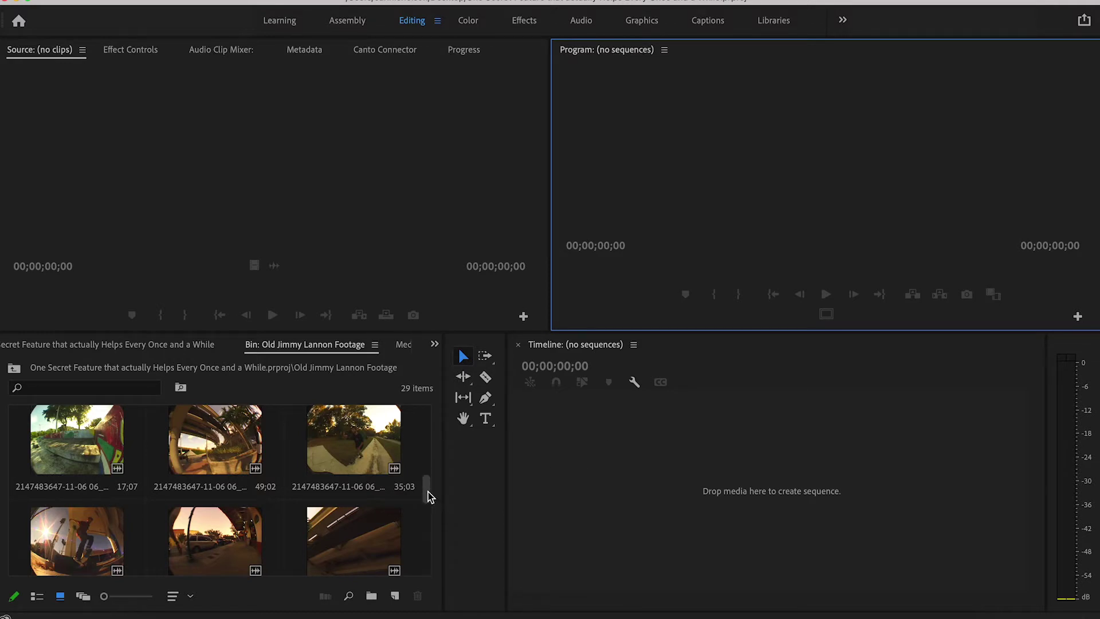
drag(428, 490, 425, 459)
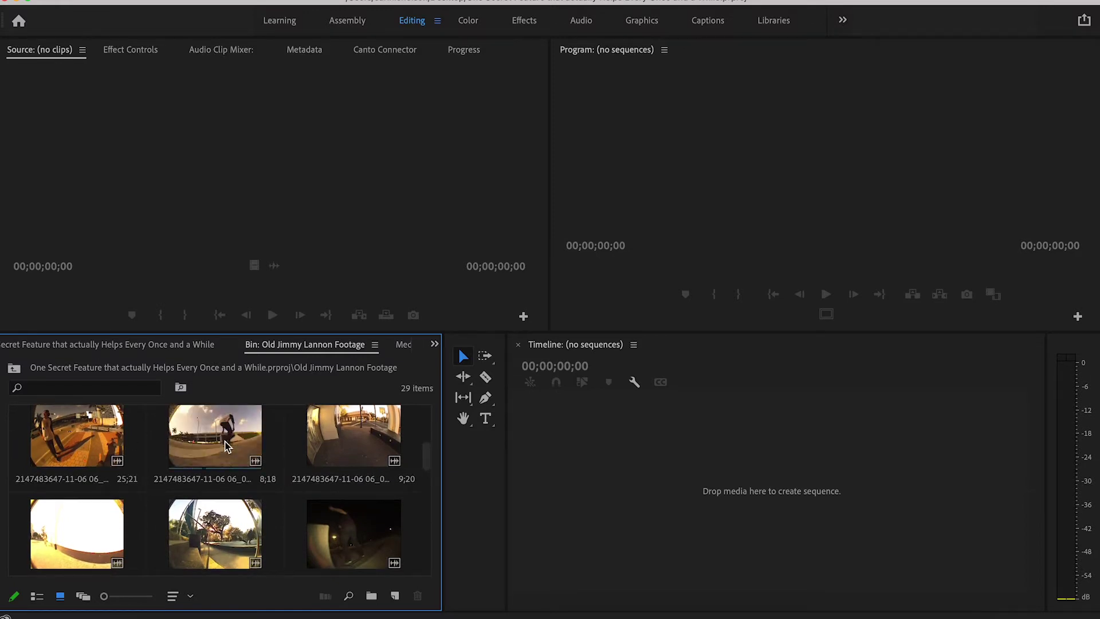
double_click(94, 448)
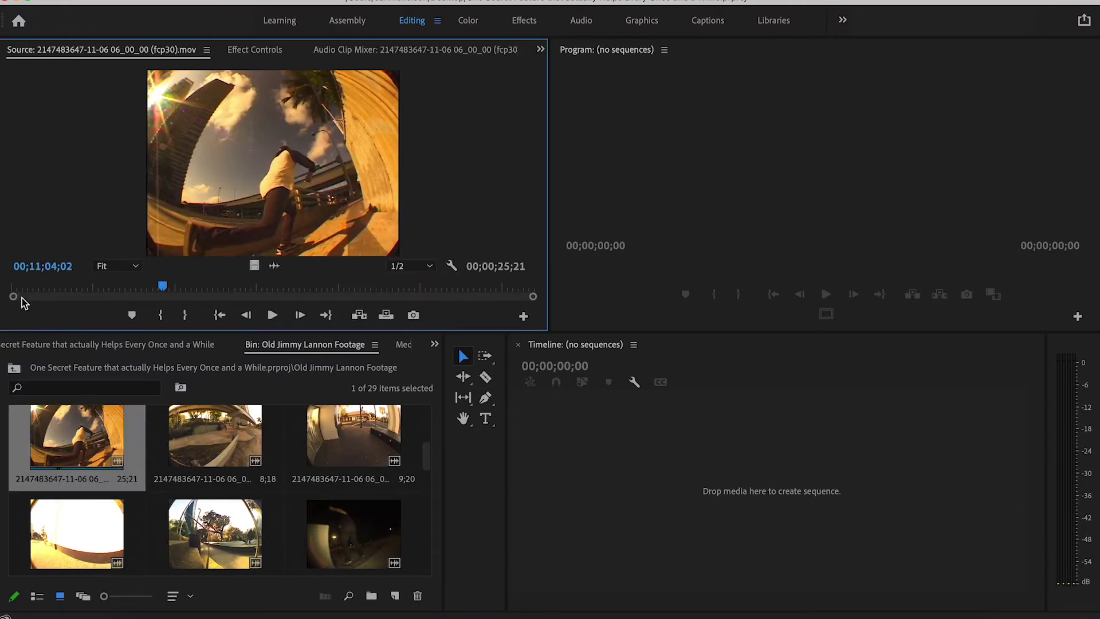
click(14, 289)
drag(14, 289, 84, 288)
click(172, 283)
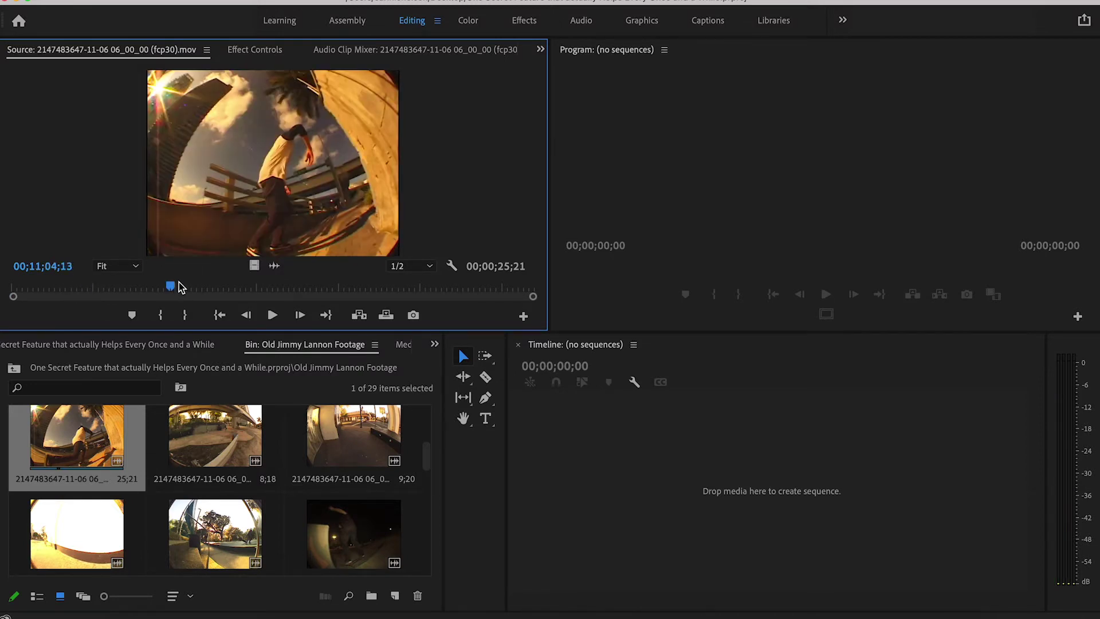
drag(171, 285, 205, 286)
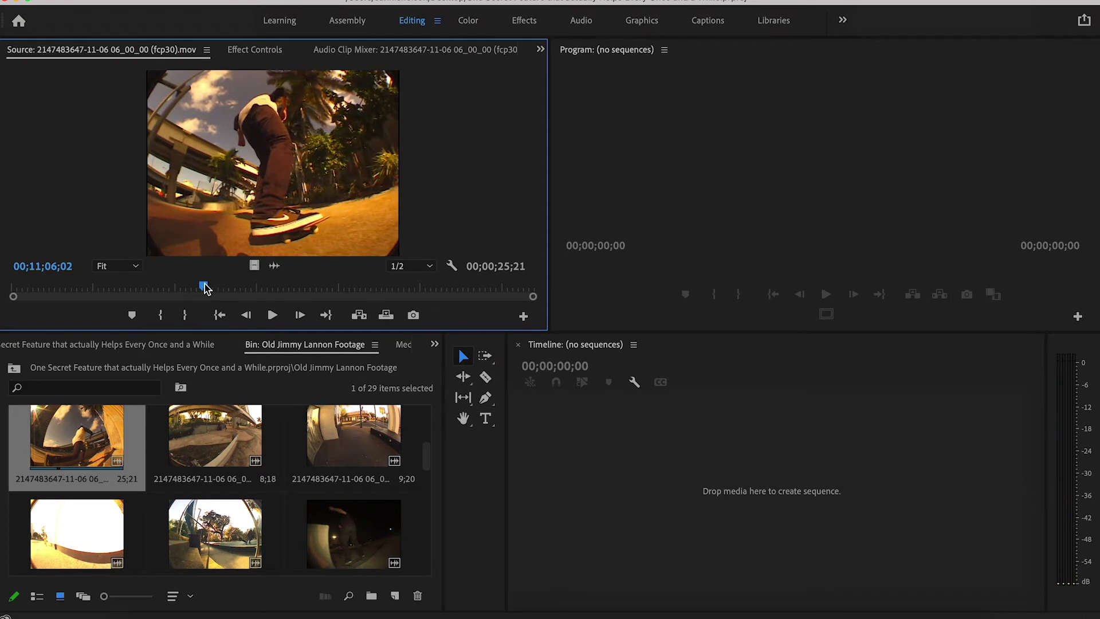
key(i)
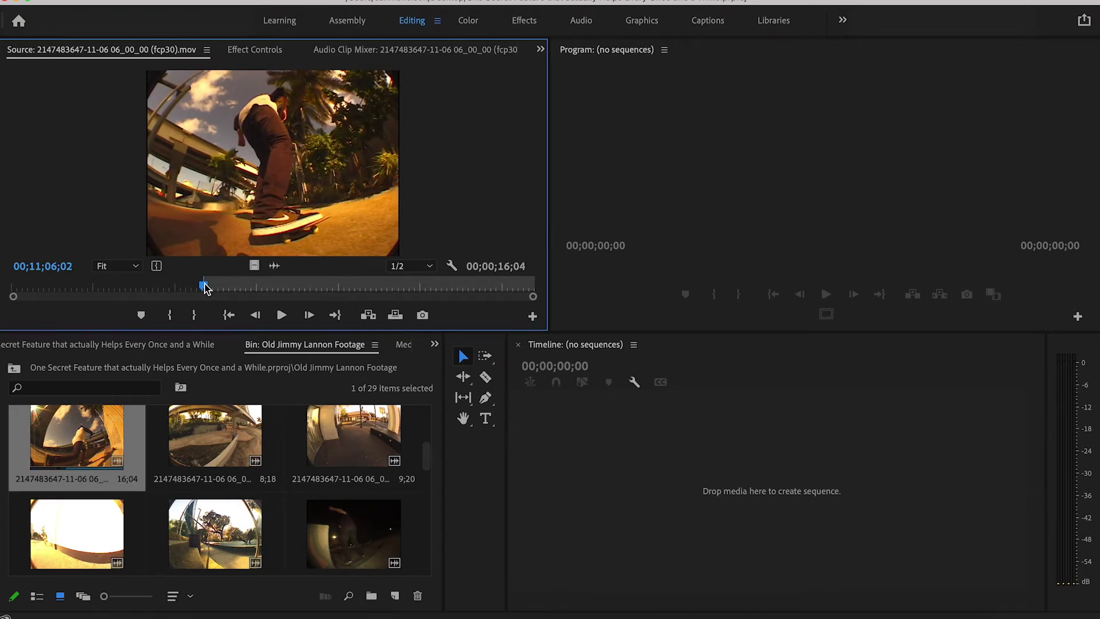
Step: Mark the fcp30 clip's Out point at 00;11;14;15 and create a new sequence from the marked range
drag(205, 286, 375, 281)
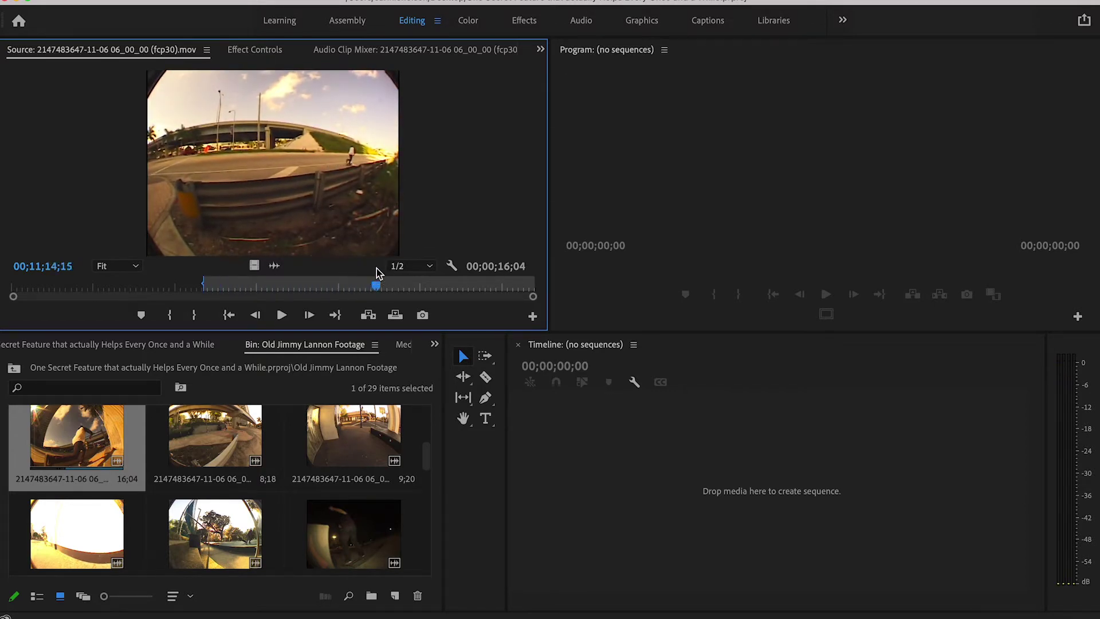
key(o)
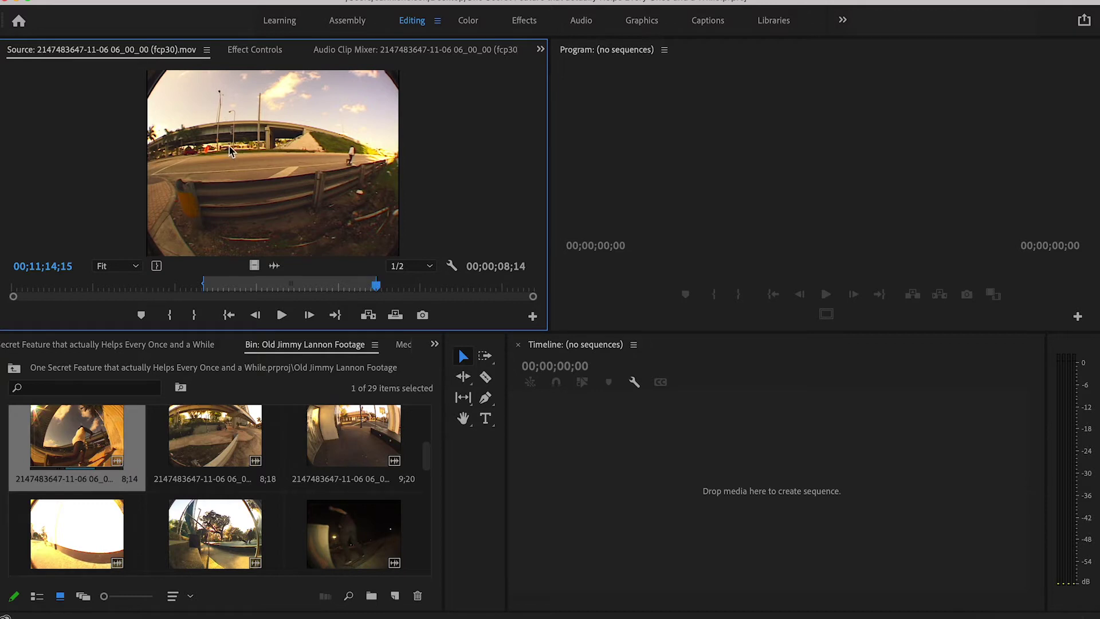
drag(228, 148, 693, 500)
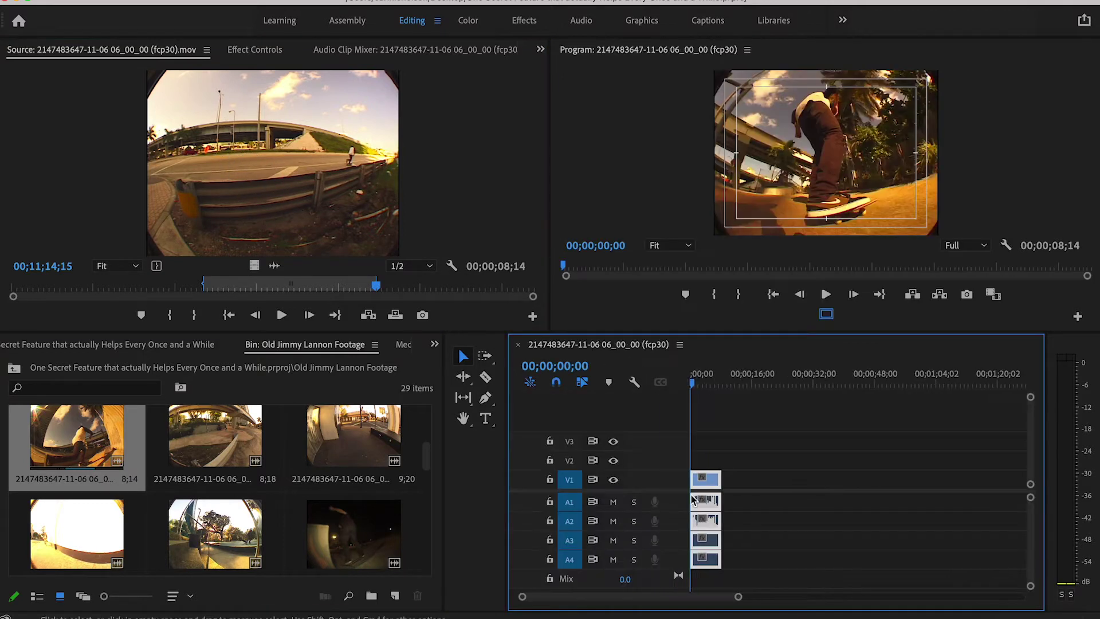
drag(713, 372, 663, 373)
Step: Load the fcp32 clip and mark its In point at 00;00;01;02 and its Out point at 00;00;02;10
double_click(213, 442)
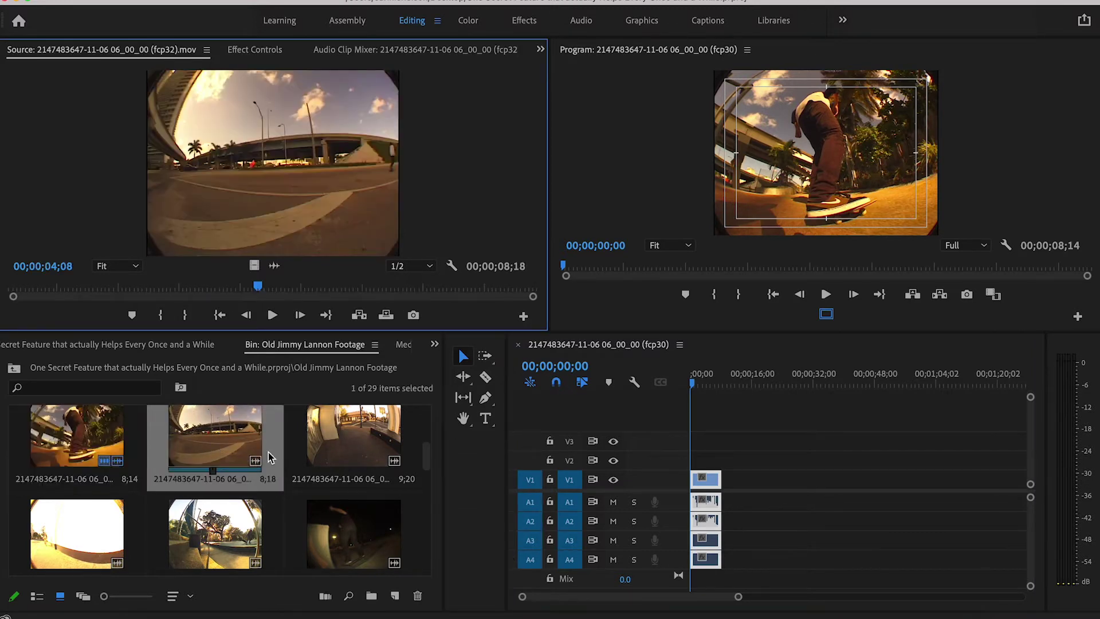
drag(129, 291, 63, 292)
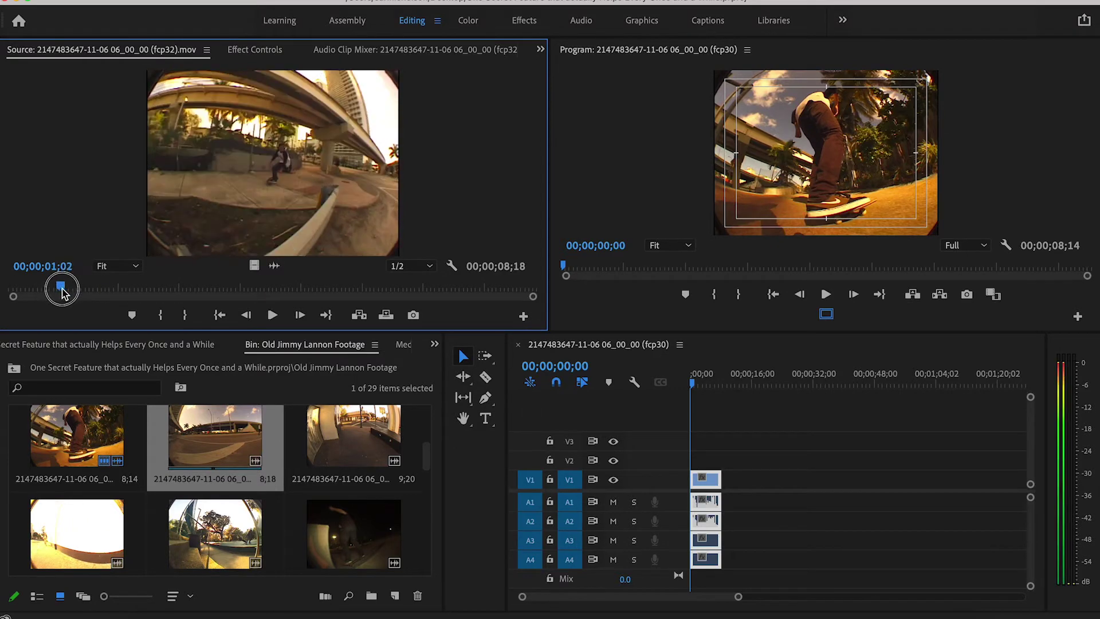
key(i)
drag(308, 288, 142, 293)
key(o)
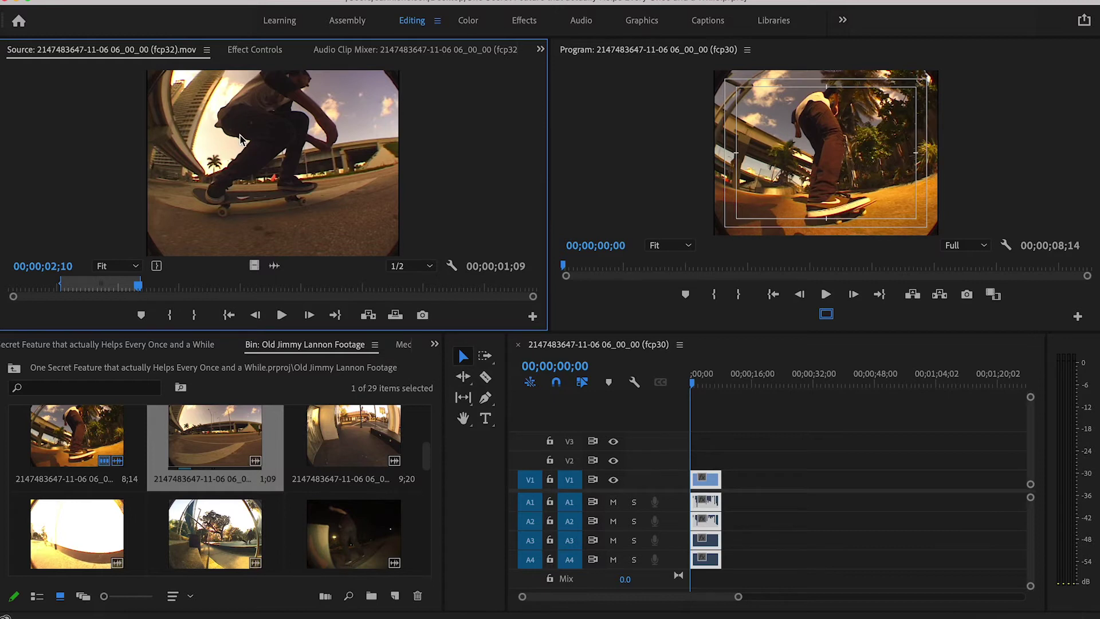
Step: Try an Insert Before edit to place the marked fcp32 clip ahead of the sequence's only clip, and undo it
drag(270, 163, 738, 151)
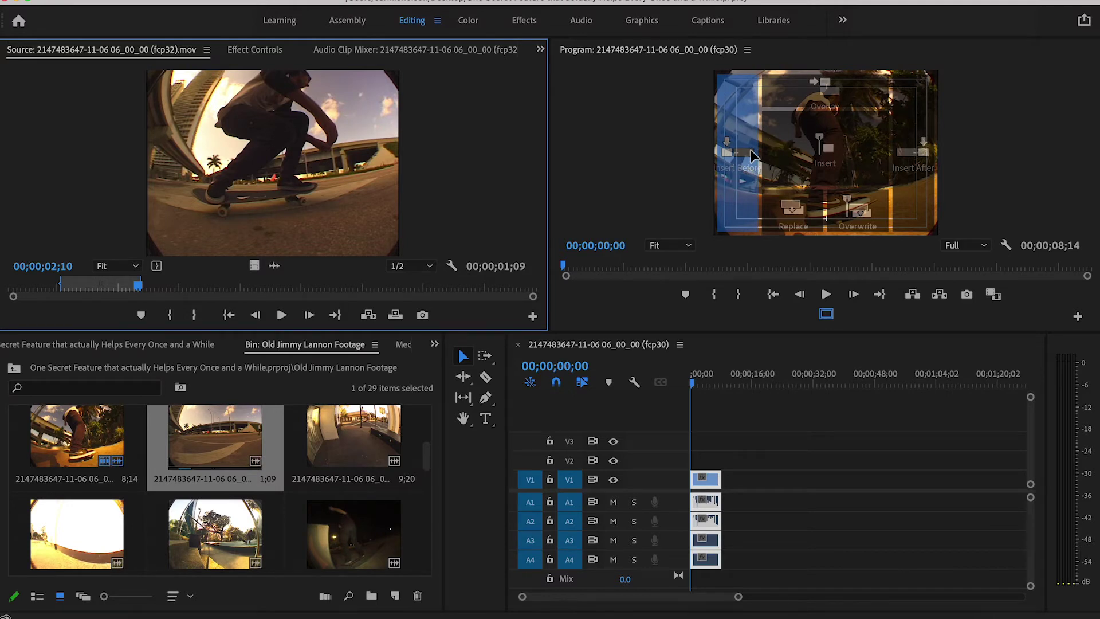
drag(750, 149, 695, 384)
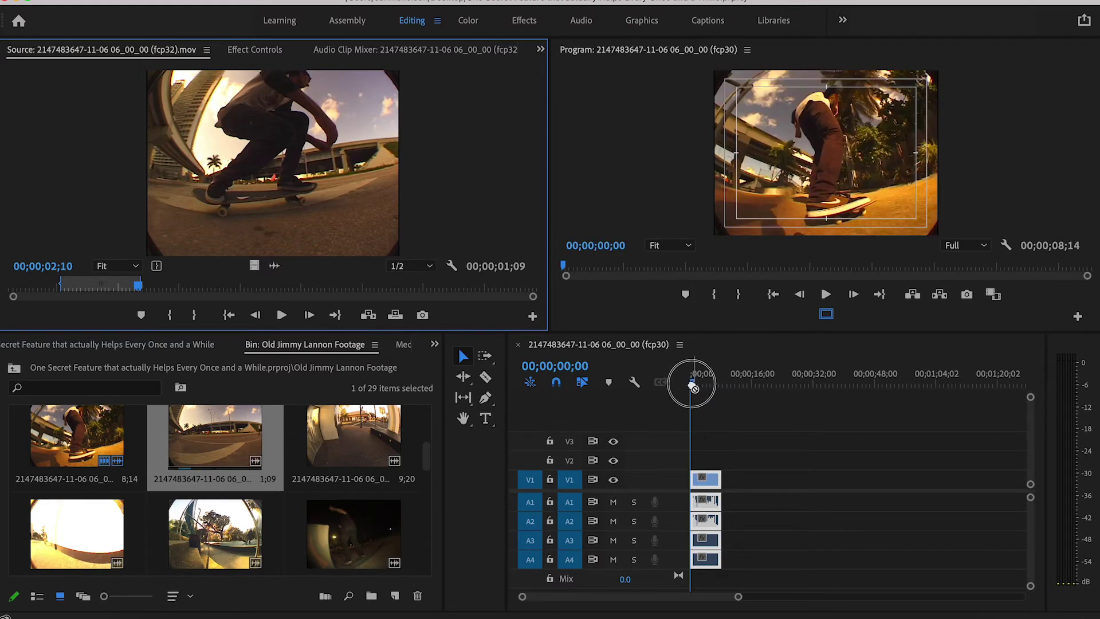
click(693, 388)
drag(693, 387, 736, 176)
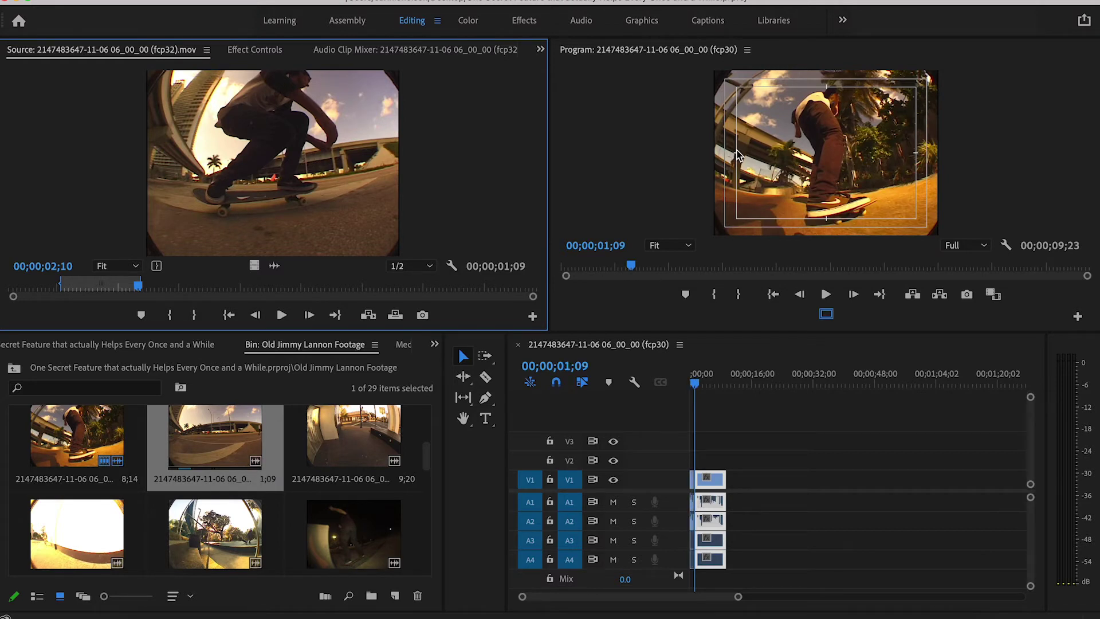
key(super+z)
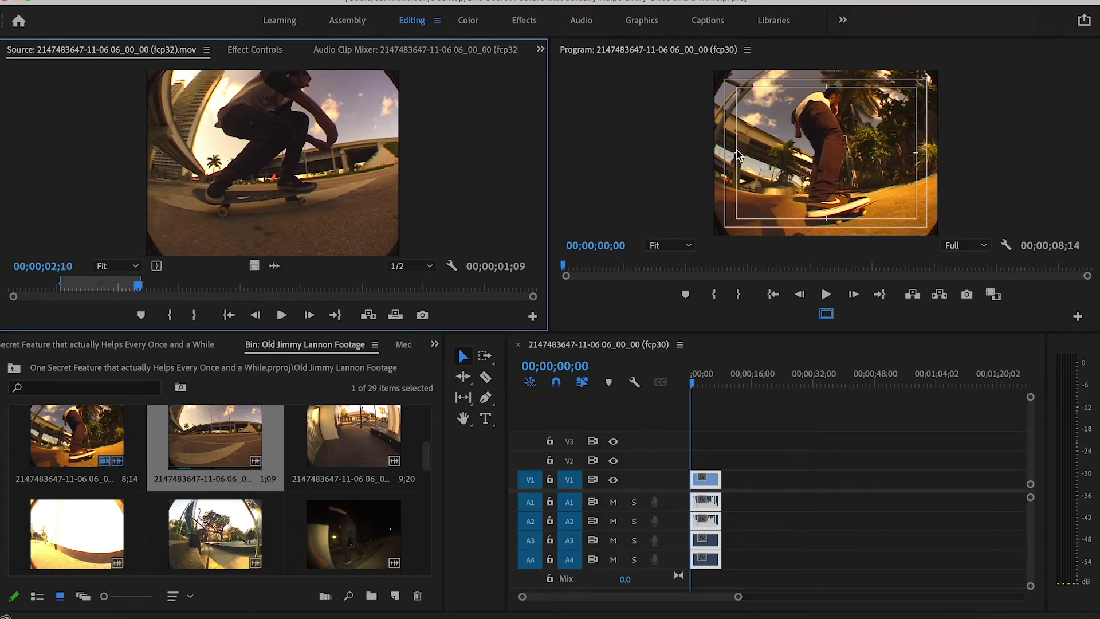
Step: Try a Replace edit and an Insert edit with the marked fcp32 clip at the sequence start, undoing each one
drag(245, 194, 783, 203)
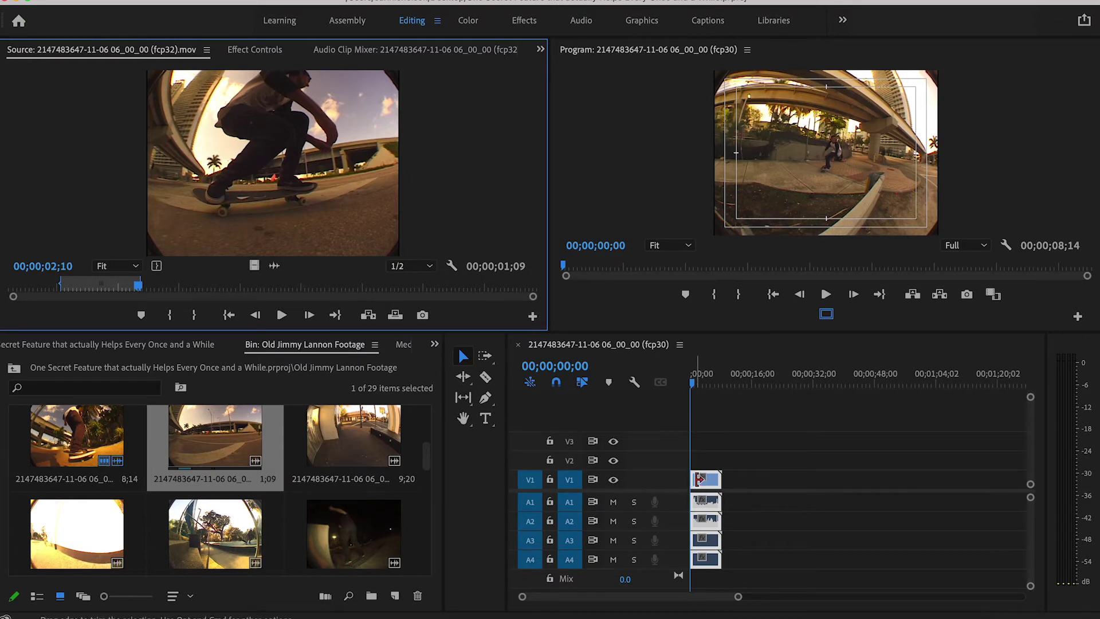
key(super+z)
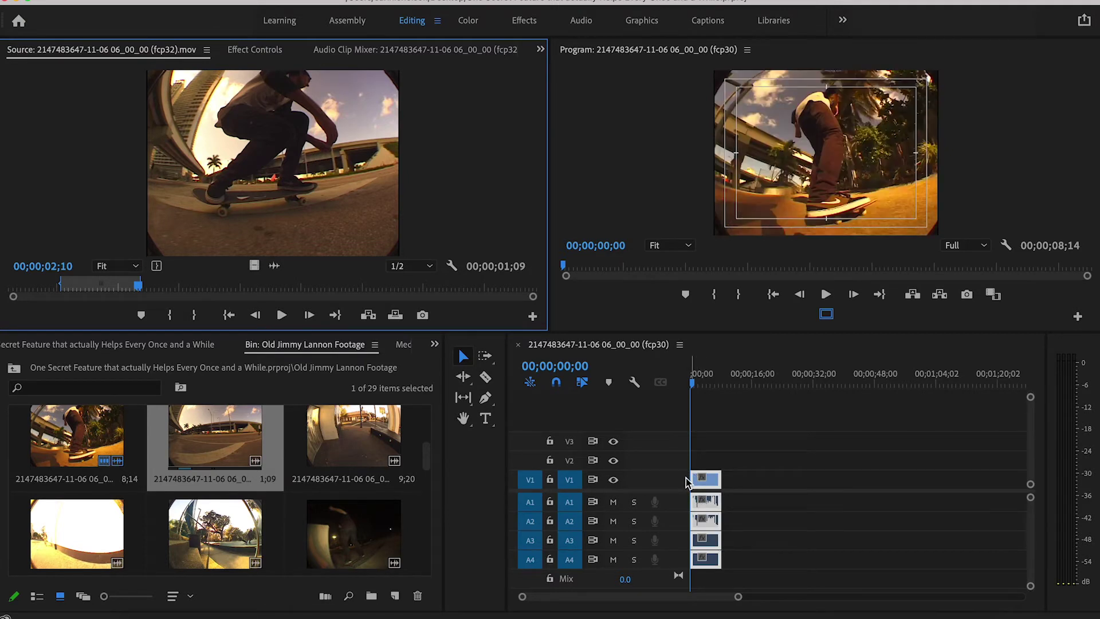
drag(223, 440, 843, 161)
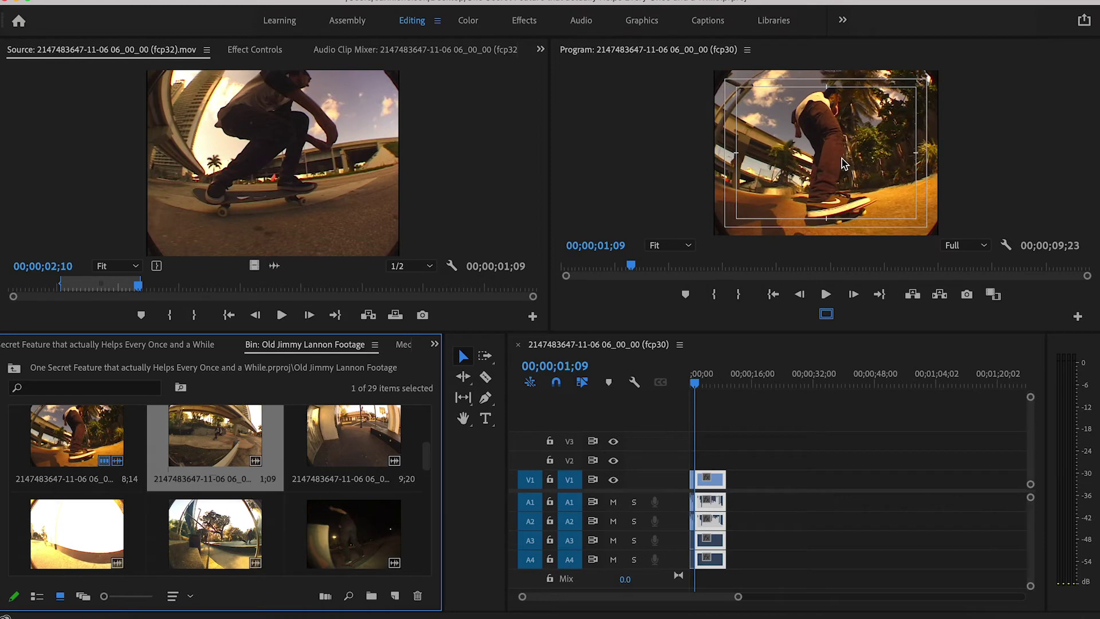
key(super+z)
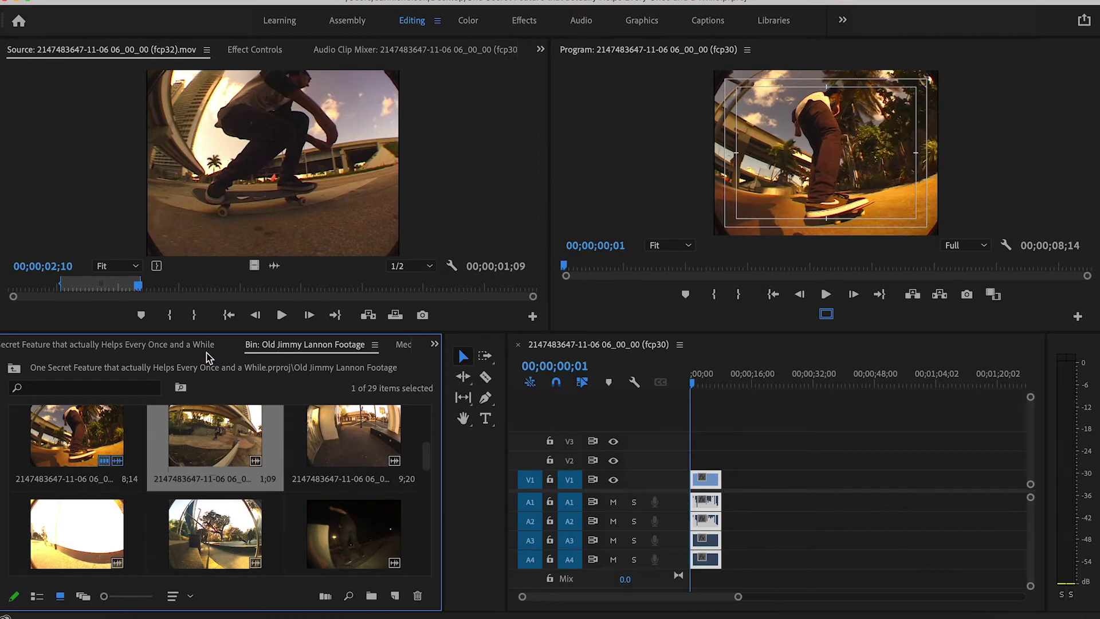
Step: Append the marked fcp32 clip to the sequence twice with Insert After, trying and undoing an Overlay edit in between
drag(241, 435, 911, 153)
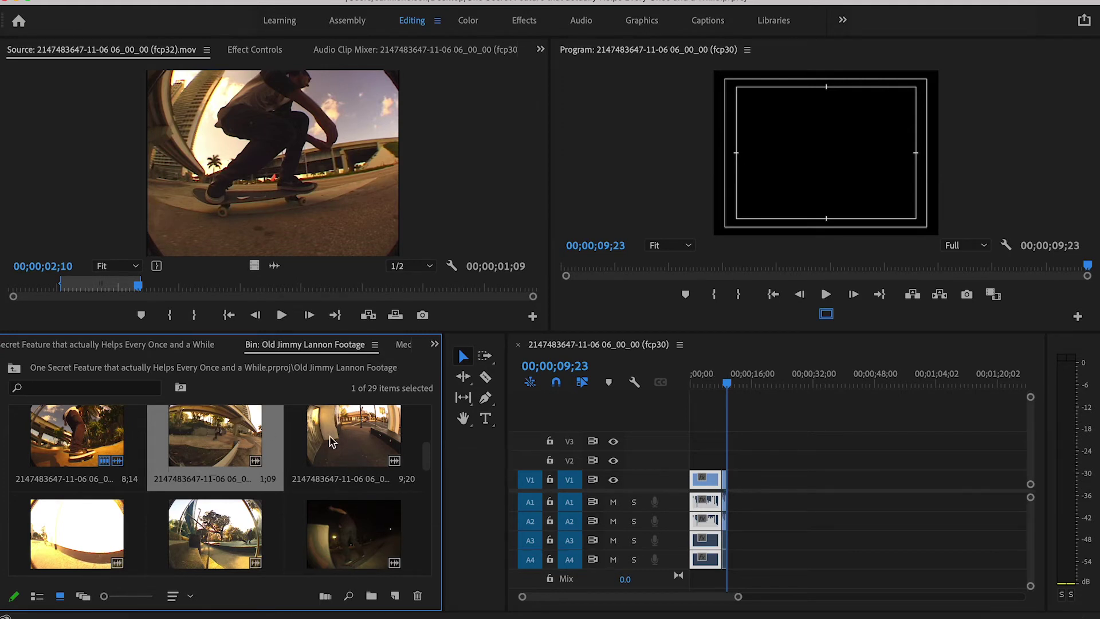
drag(207, 433, 819, 92)
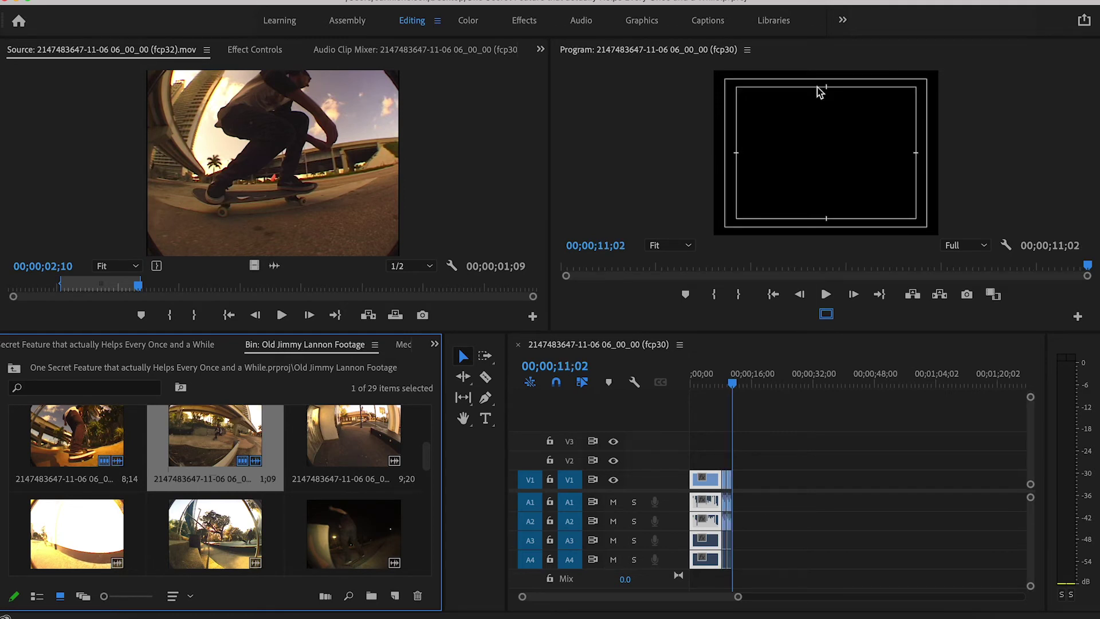
key(super+z)
click(201, 449)
drag(200, 450, 916, 163)
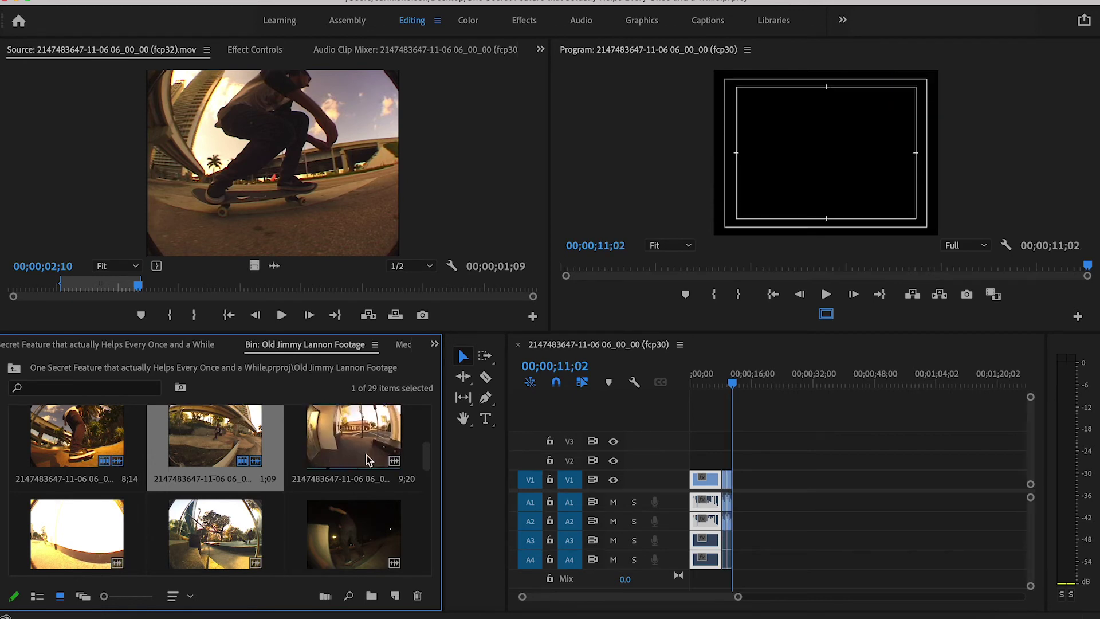
Step: Load the fcp45 clip and mark its In point at 00;00;28;09 and its Out point at 00;00;30;25
double_click(366, 452)
click(128, 287)
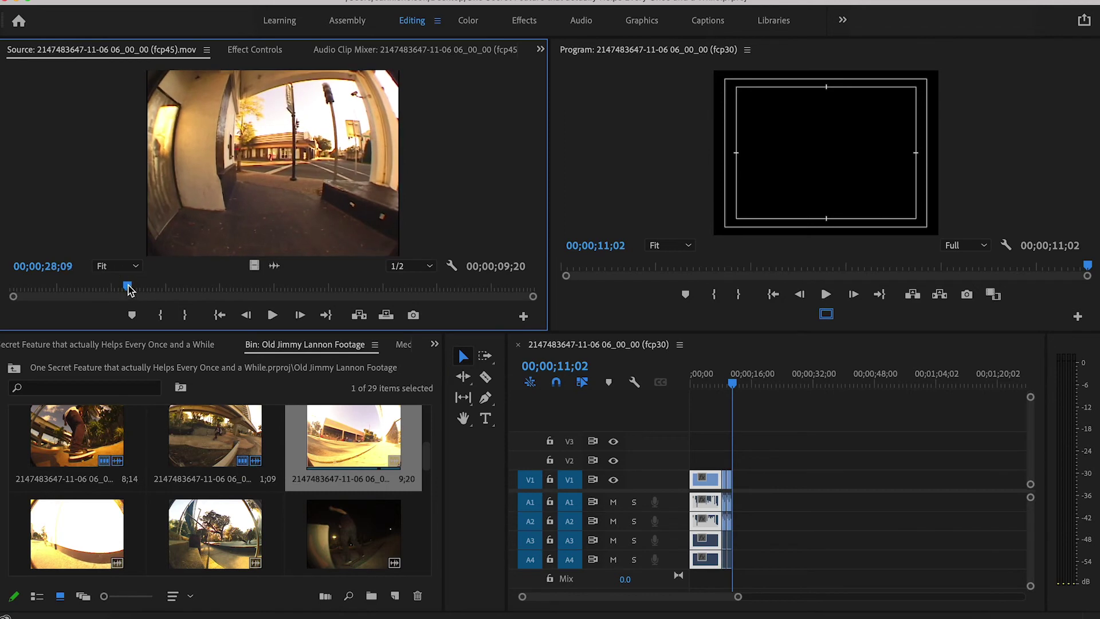
key(i)
click(265, 287)
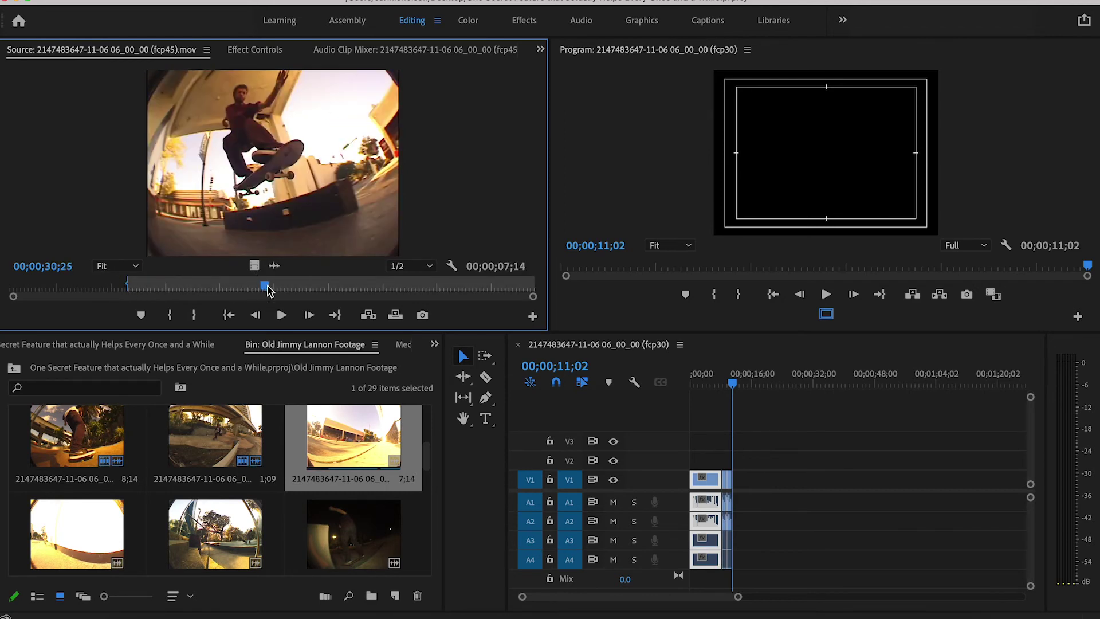
key(o)
Step: Try an Insert Before edit with the marked fcp45 clip while the playhead is at the sequence end, and undo it
drag(233, 172, 742, 161)
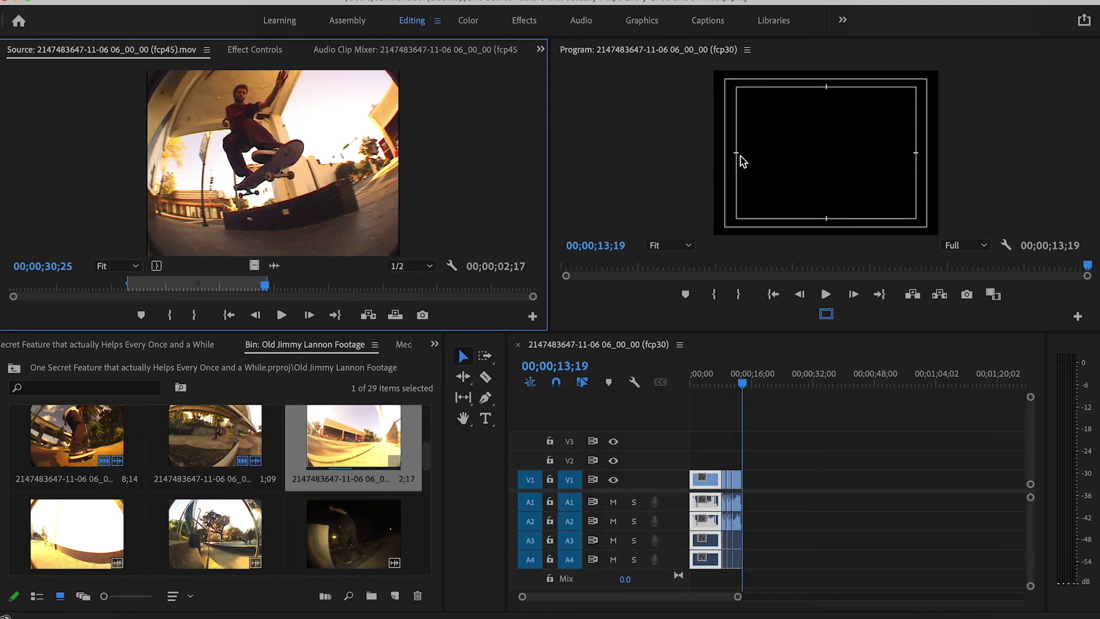
key(super+z)
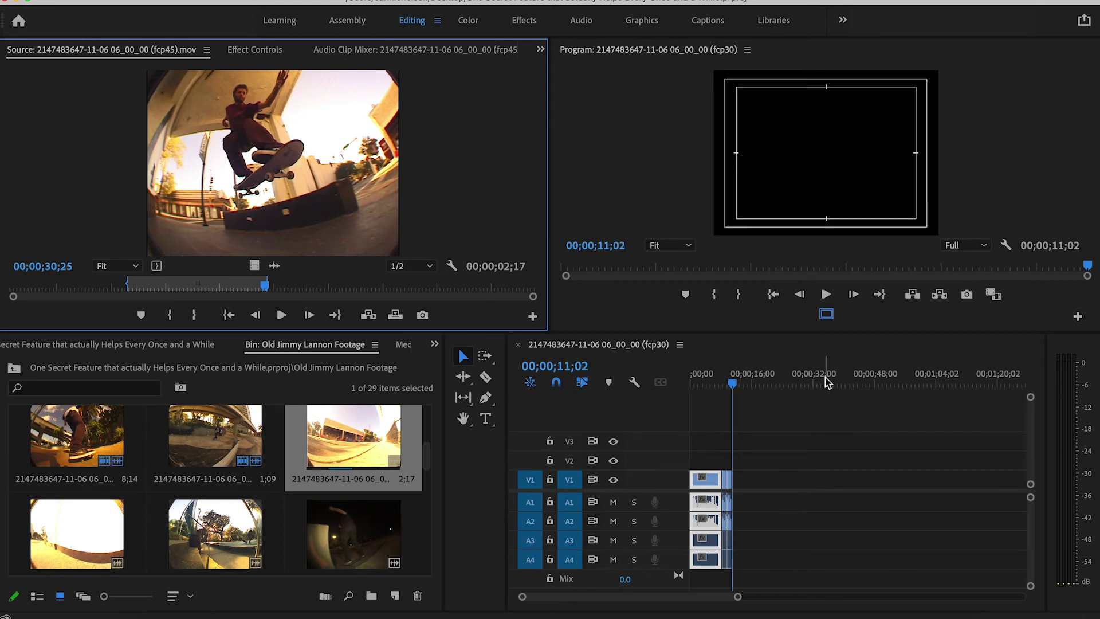
Step: Try an Insert After edit with the fcp32 clip while the playhead is at 00;00;03;06, undo it, and return to the sequence start
drag(749, 384, 702, 382)
double_click(226, 435)
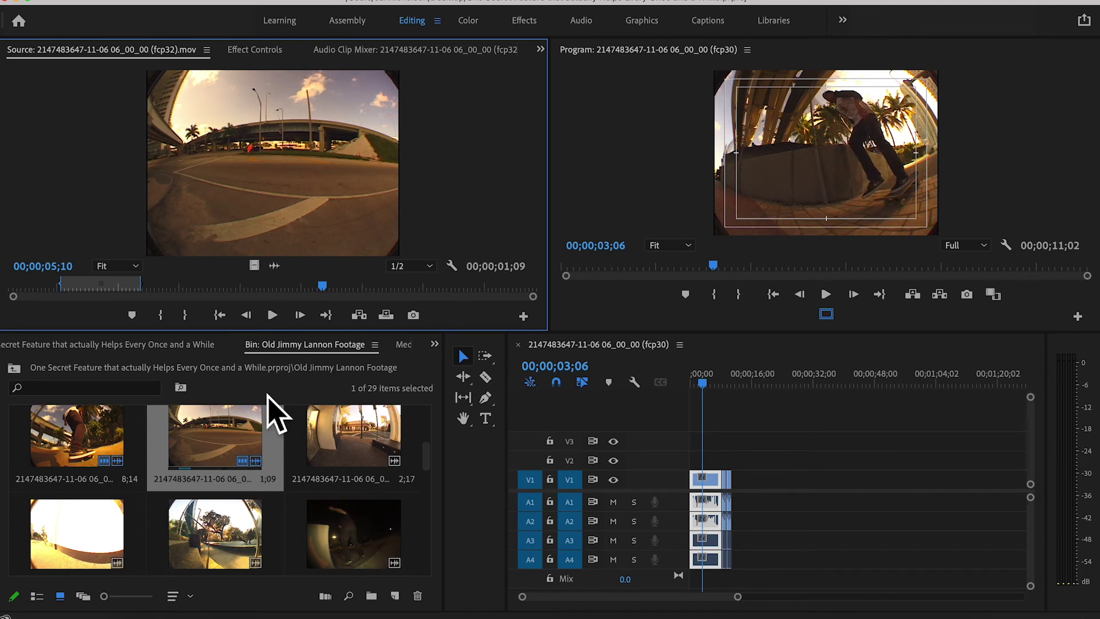
drag(227, 427, 862, 215)
drag(794, 219, 904, 159)
key(super+z)
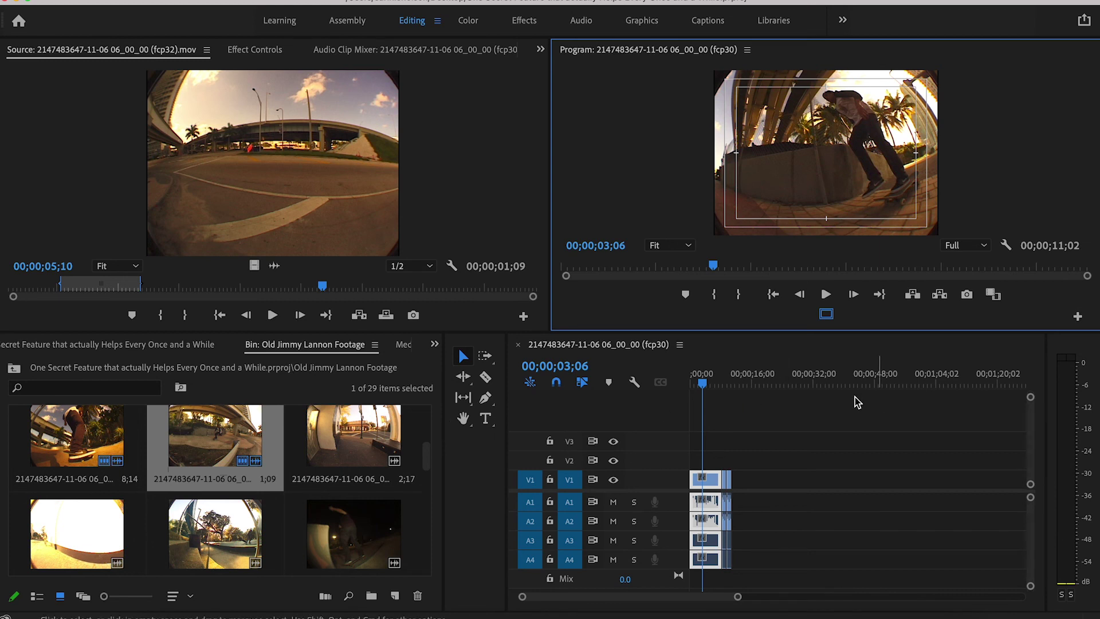
drag(710, 378, 668, 383)
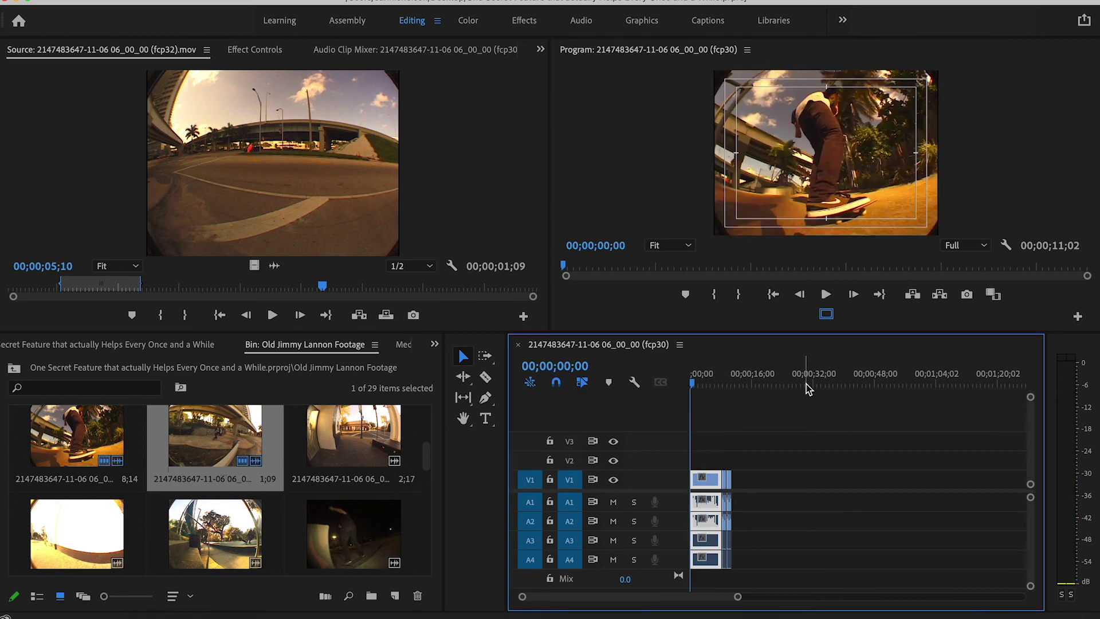